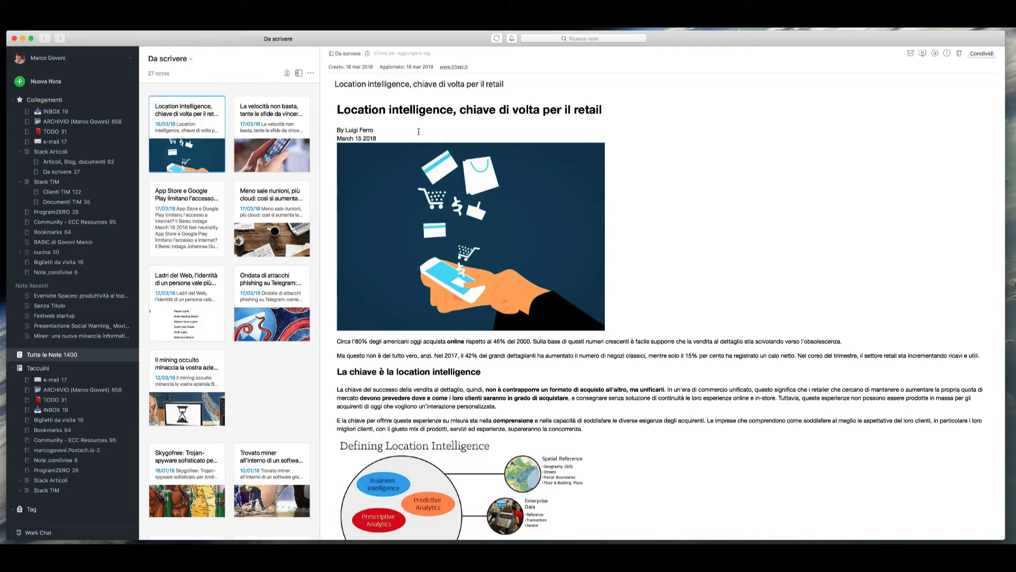
Switch to the Basicpartner business account and open the "Example: Customers" space
{"action": "left_click", "coordinate": [62, 64]}
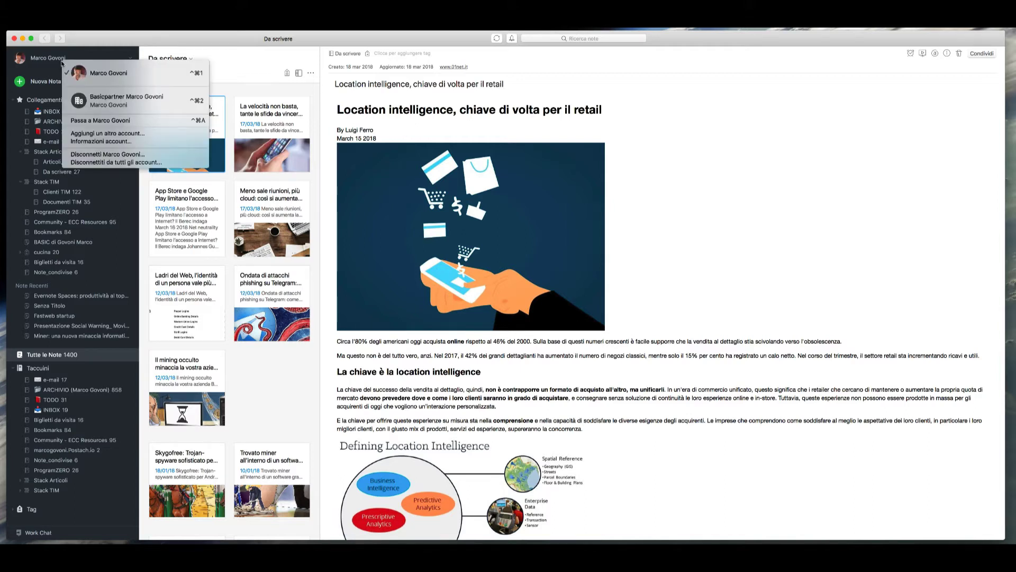
{"action": "left_click", "coordinate": [93, 101]}
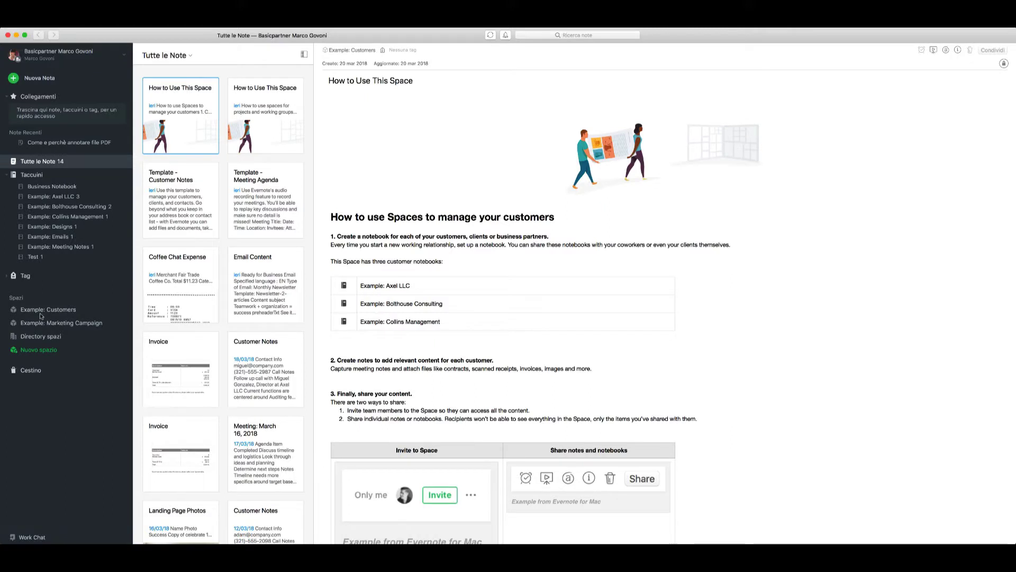
{"action": "left_click", "coordinate": [37, 311]}
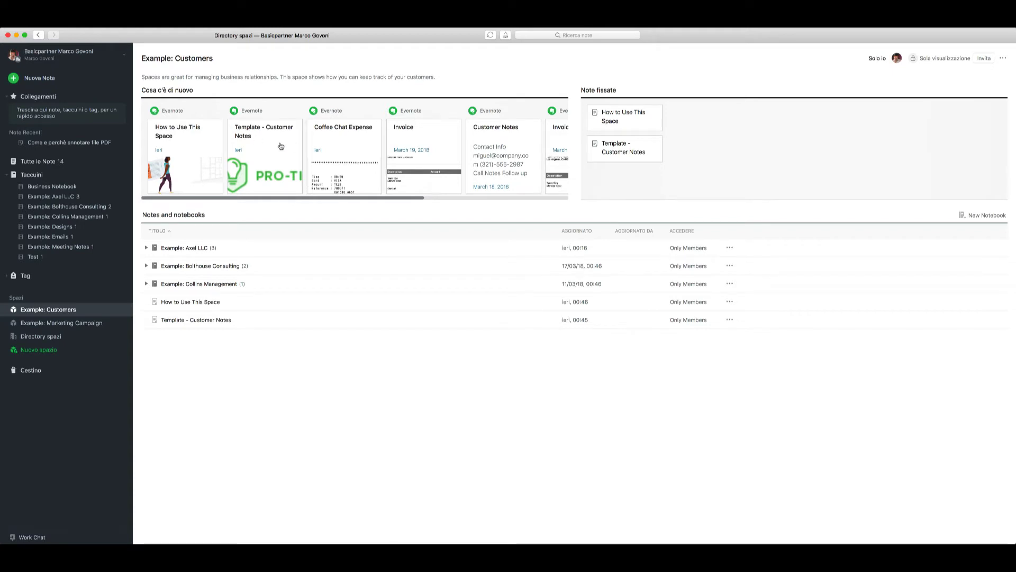
Look through the recently updated notes shown in the "Example: Customers" space
{"action": "scroll", "coordinate": [313, 146], "scroll_direction": "right", "scroll_amount": 3}
{"action": "scroll", "coordinate": [312, 146], "scroll_direction": "left", "scroll_amount": 3}
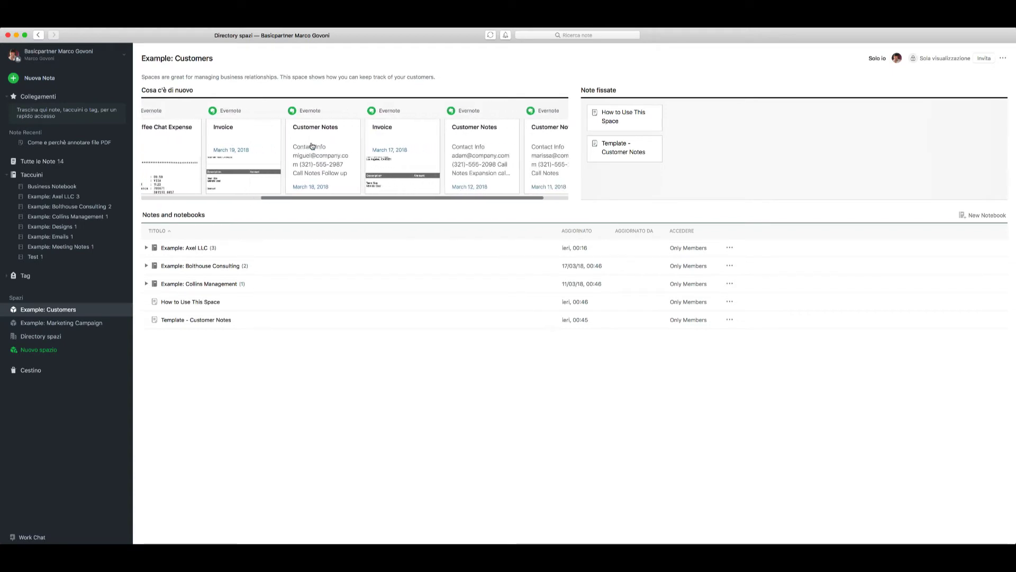
{"action": "scroll", "coordinate": [312, 146], "scroll_direction": "right", "scroll_amount": 1}
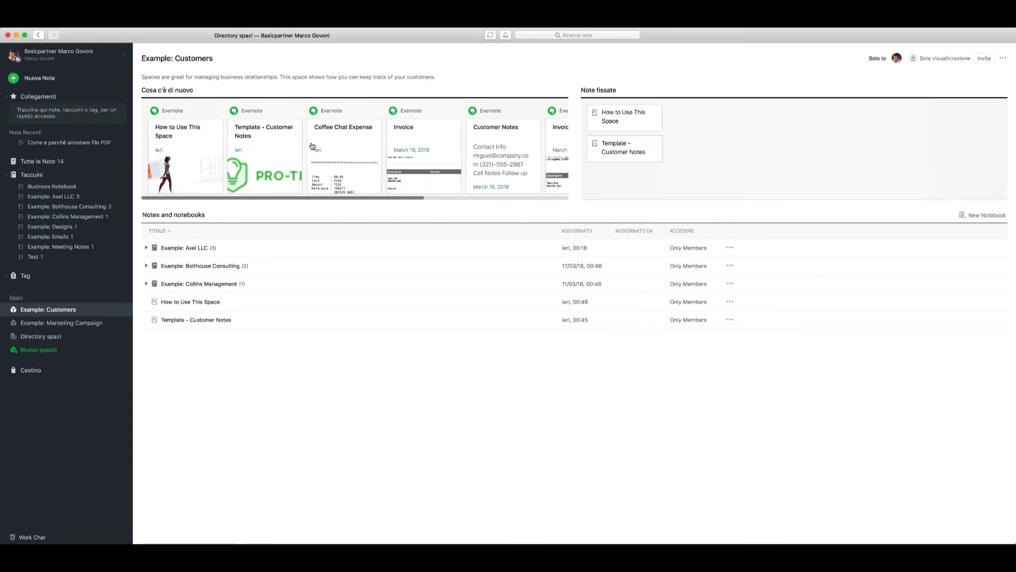
{"action": "scroll", "coordinate": [267, 160], "scroll_direction": "right", "scroll_amount": 5}
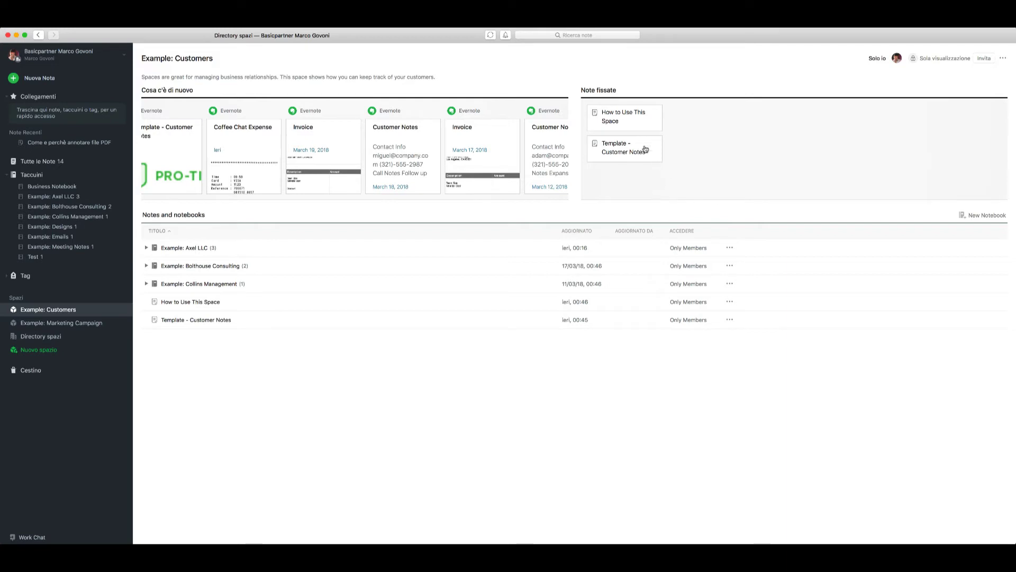
Read through the pinned note "How to Use This Space" and return to the space overview
{"action": "left_click", "coordinate": [624, 122]}
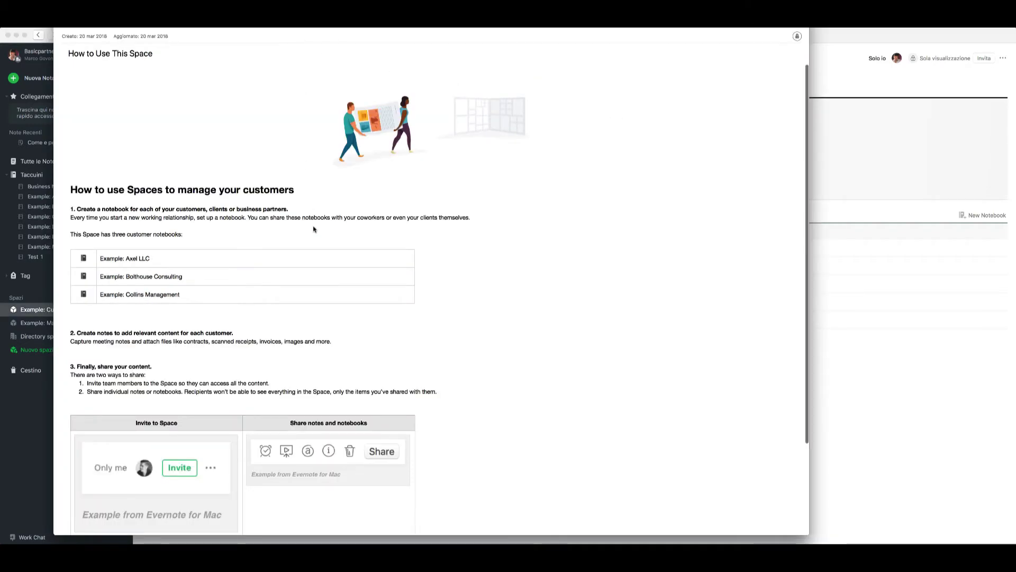
{"action": "scroll", "coordinate": [314, 228], "scroll_direction": "down", "scroll_amount": 2}
{"action": "scroll", "coordinate": [314, 228], "scroll_direction": "up", "scroll_amount": 3}
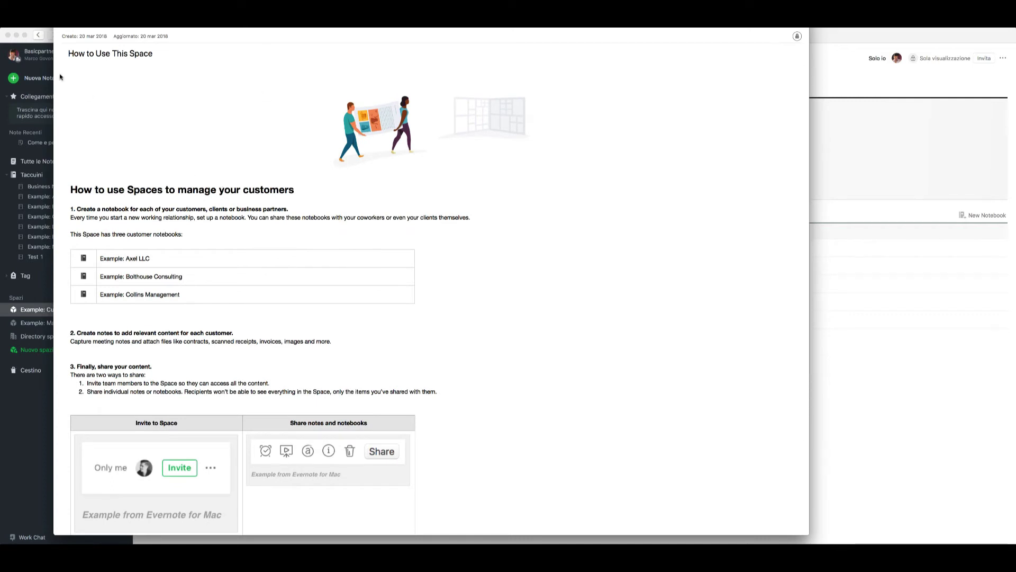
{"action": "left_click", "coordinate": [39, 35]}
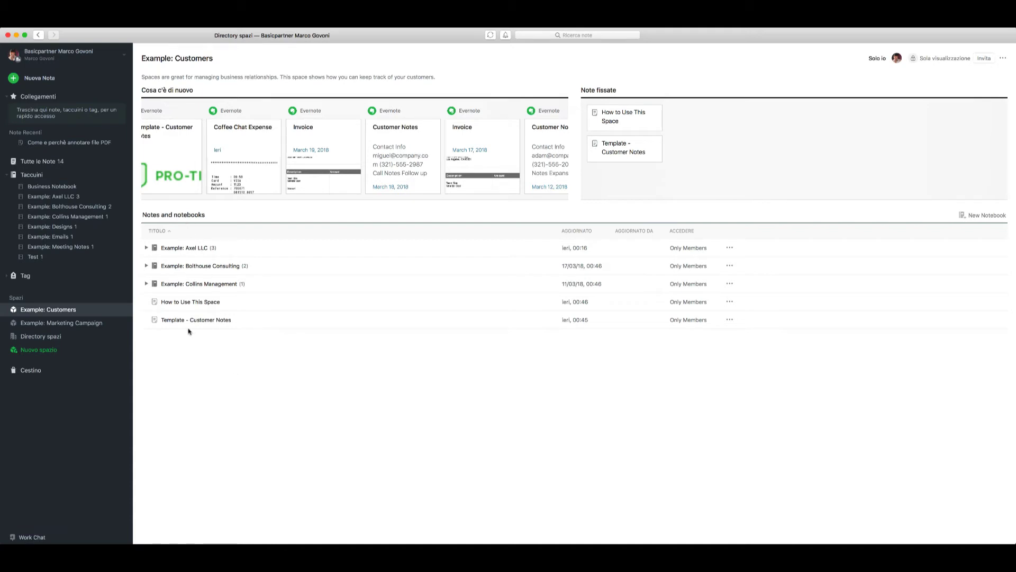
Expand the Collins Management and Bolthouse Consulting notebooks to see their notes, and view the "Example: Marketing Campaign" space
{"action": "left_click", "coordinate": [146, 284]}
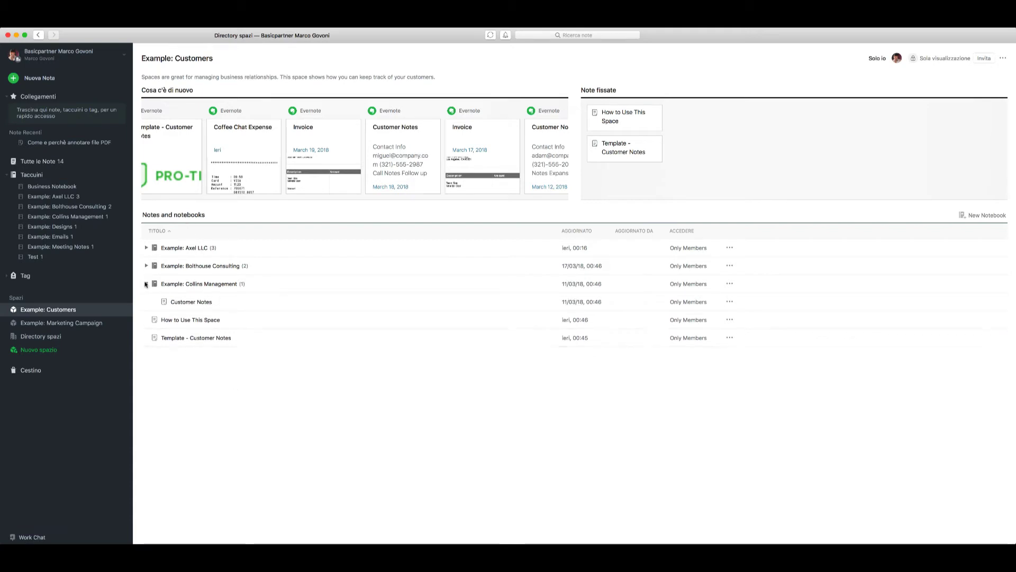
{"action": "left_click", "coordinate": [146, 265]}
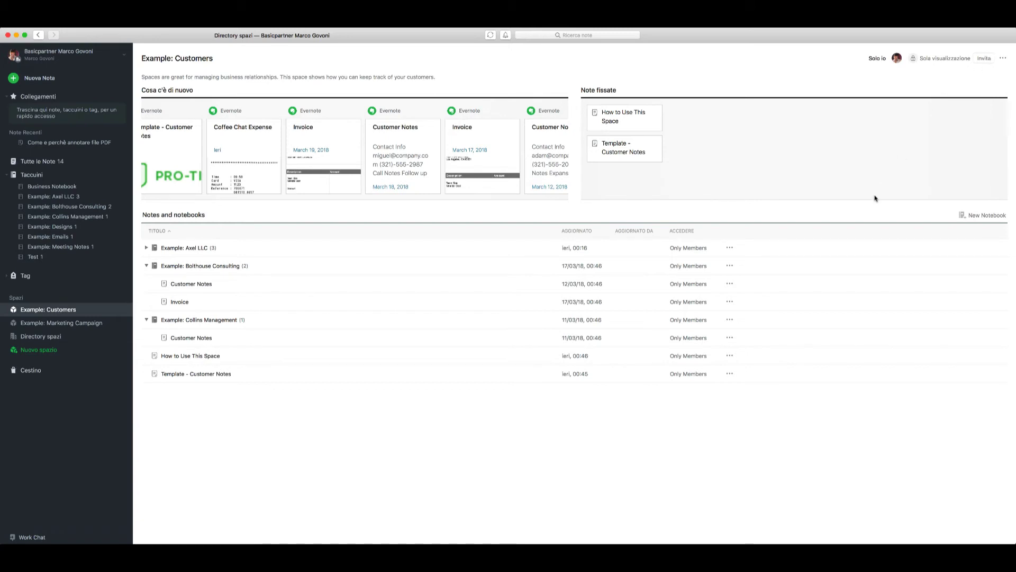
{"action": "left_click", "coordinate": [77, 322]}
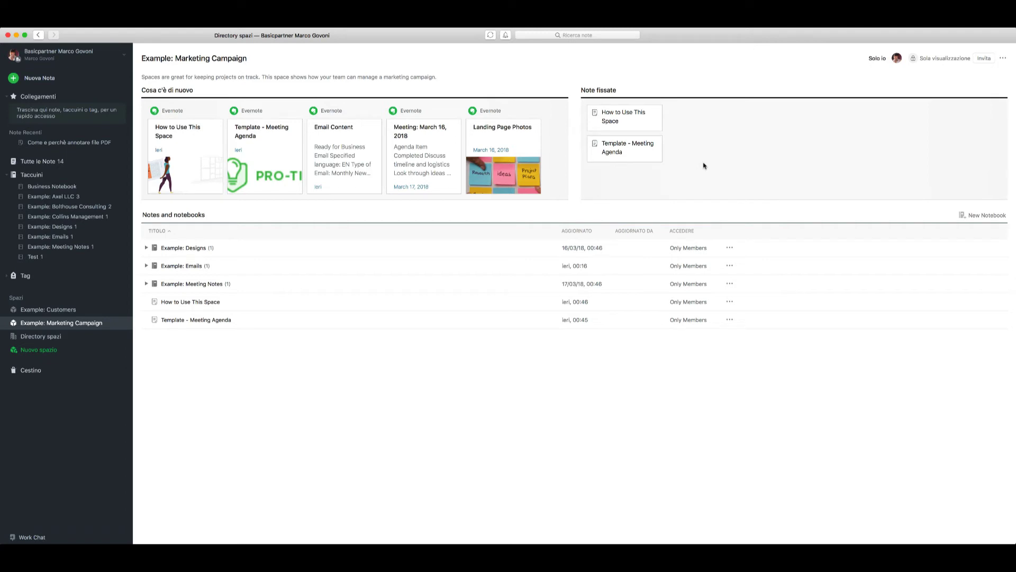
Create a new space named "Viaggio sulla luna" with the description "Progetto contenente i documenti per andare sulla luna"
{"action": "left_click", "coordinate": [45, 351]}
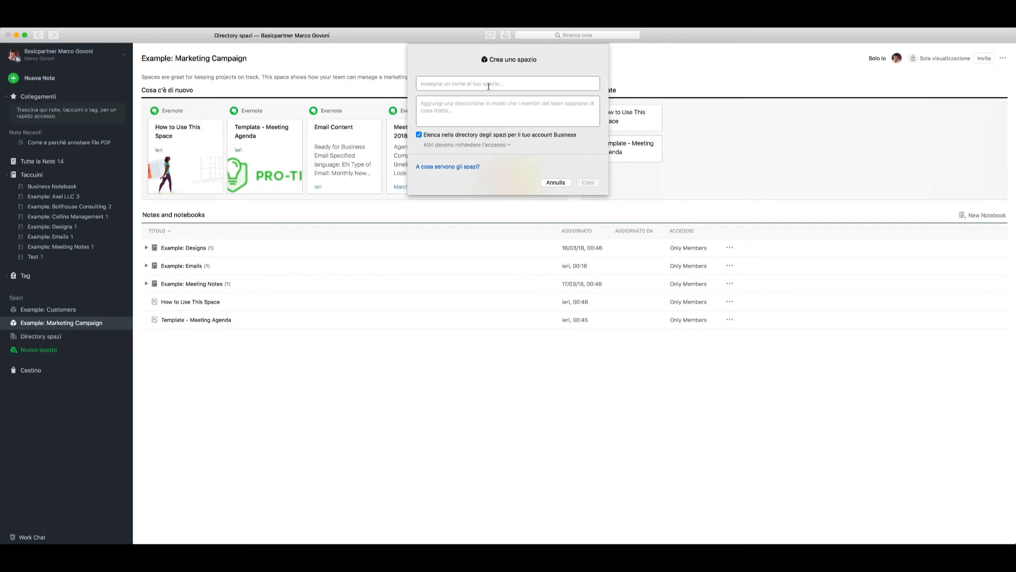
{"action": "type", "text": "Viaggio sulla luna"}
{"action": "key", "text": "Tab"}
{"action": "type", "text": "Pr"}
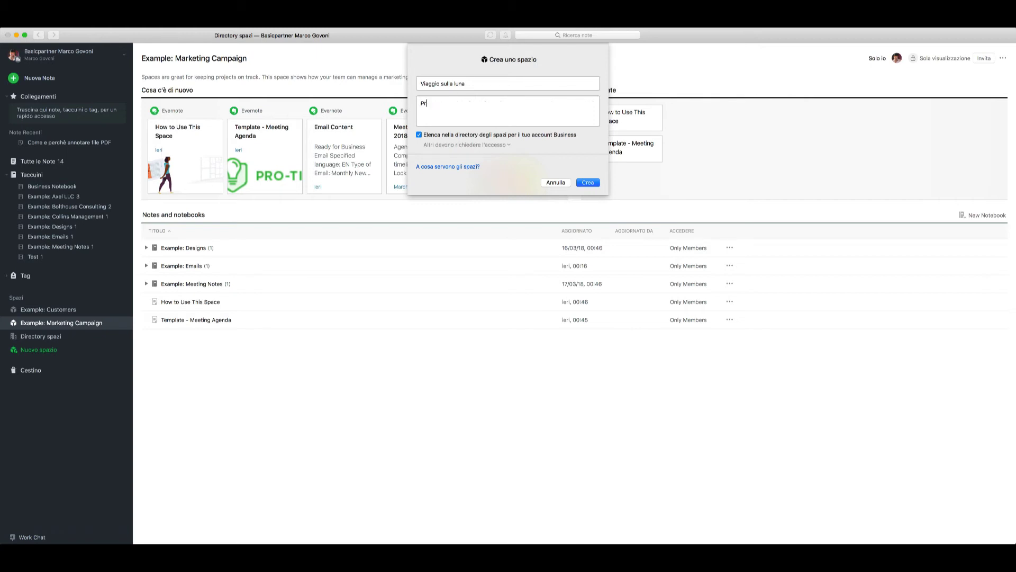
{"action": "type", "text": "ogetto contenente i documenti per andare sulla Llu"}
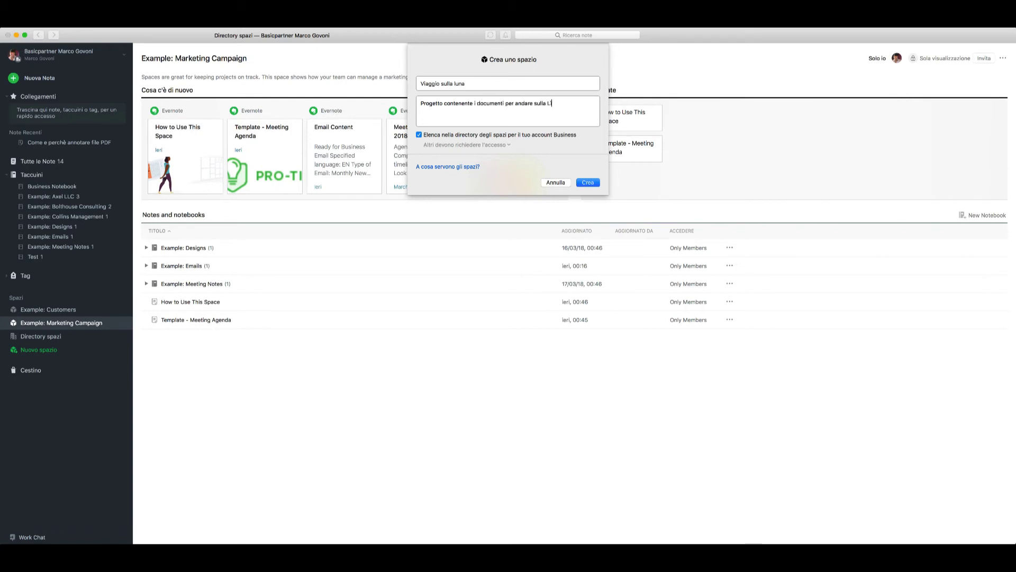
{"action": "key", "text": "BackSpace"}
{"action": "key", "text": "BackSpace"}
{"action": "key", "text": "BackSpace"}
{"action": "type", "text": "luna"}
{"action": "left_click", "coordinate": [591, 184]}
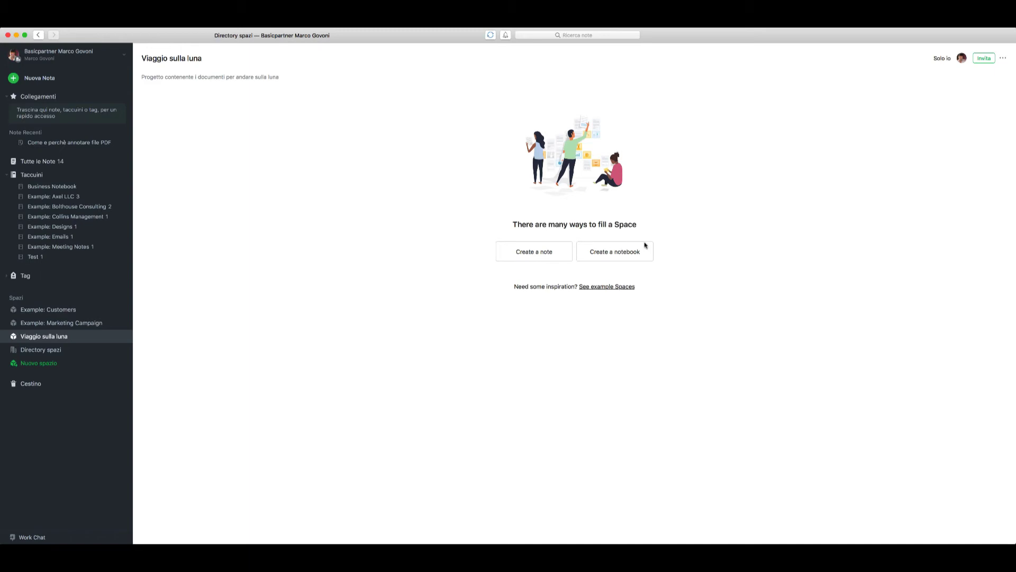
Create a note titled "Regole del gioco" with the lines "Inserire solo documenti di tipo lunare" and "dopo ogni modifica avvertire il proprio responsabile"
{"action": "left_click", "coordinate": [557, 254]}
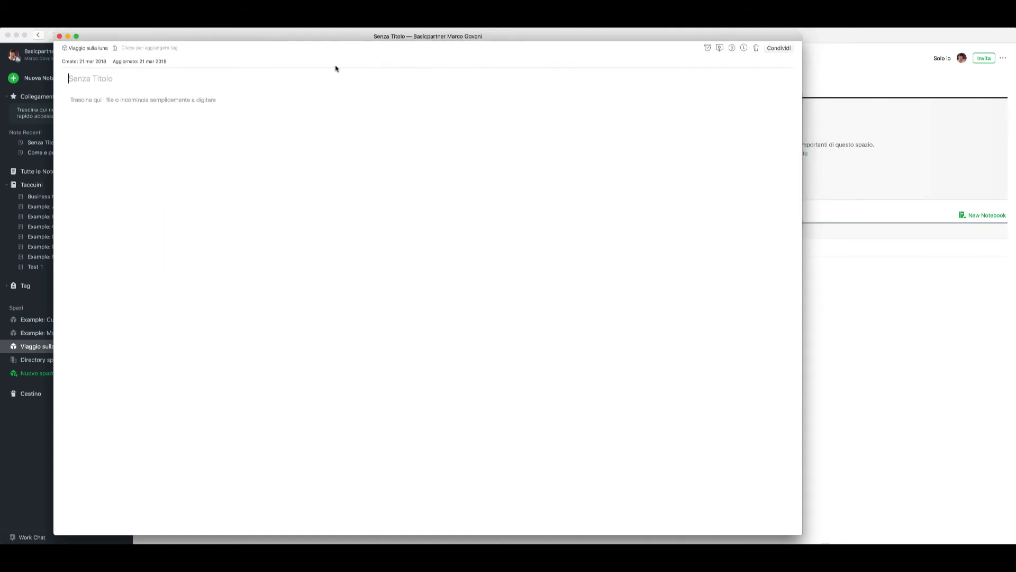
{"action": "type", "text": "Regole del gioco"}
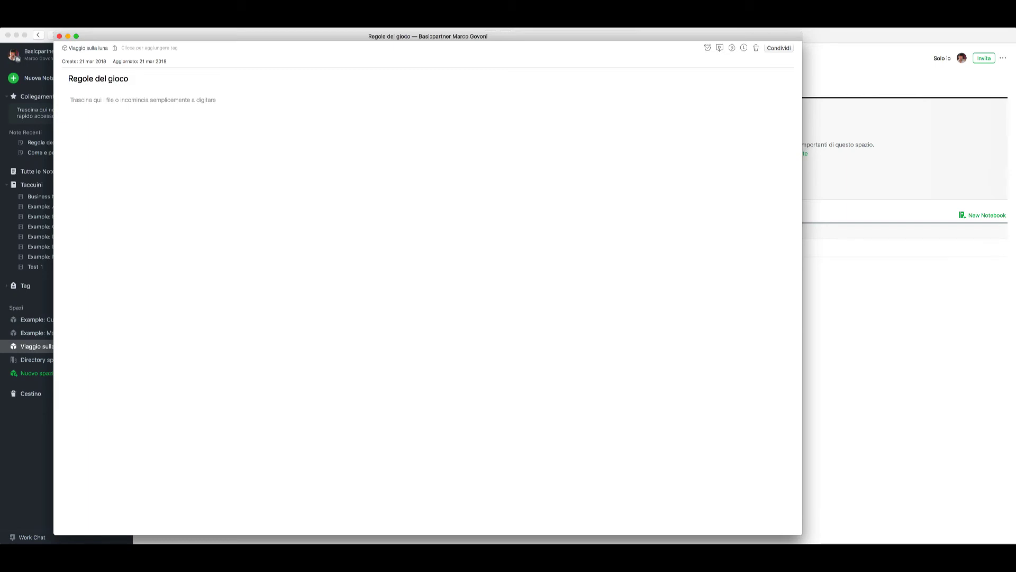
{"action": "left_click", "coordinate": [71, 99]}
{"action": "type", "text": "Inserir"}
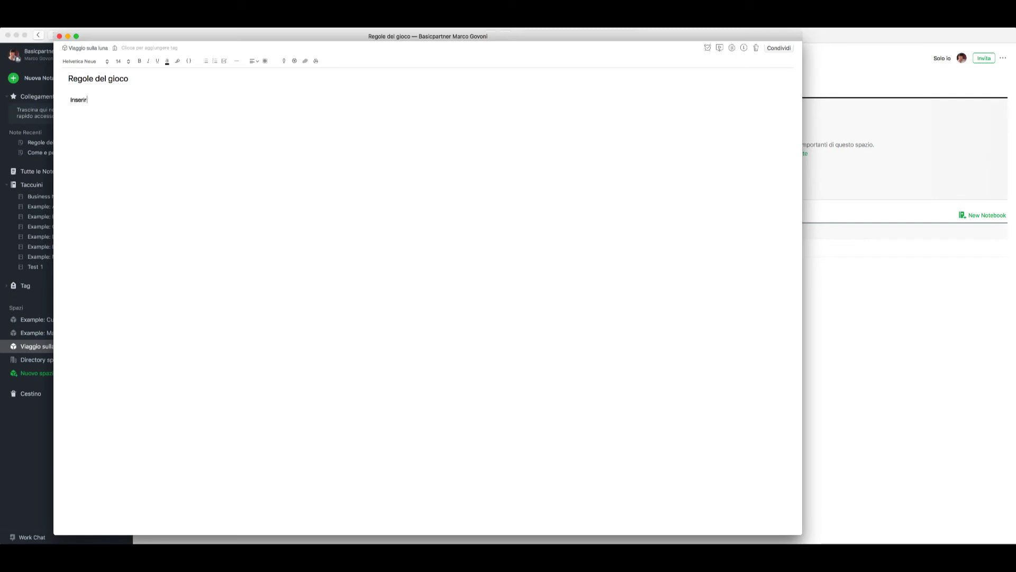
{"action": "type", "text": "e solo documenti di tip"}
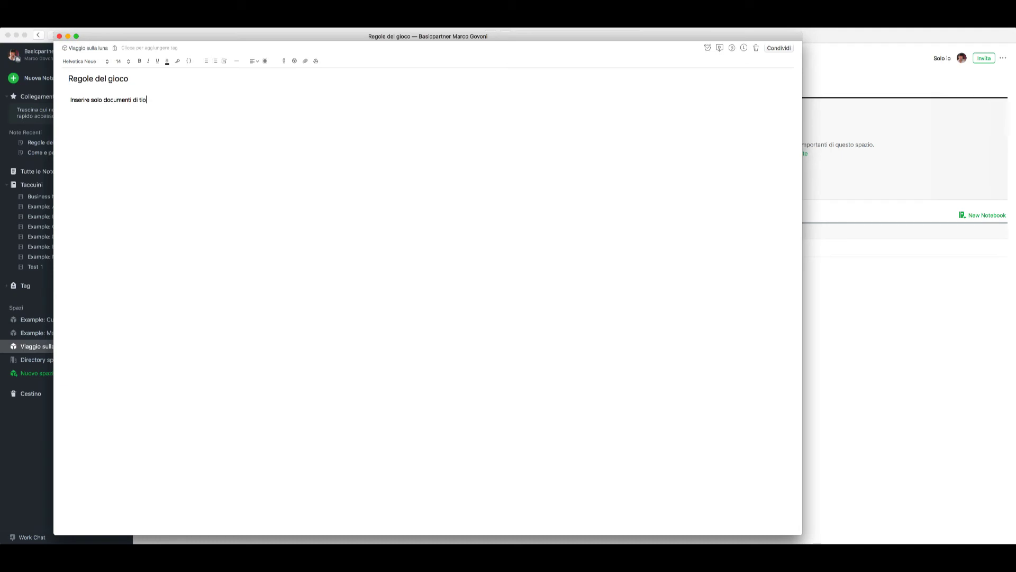
{"action": "type", "text": "o lunare"}
{"action": "type", "text": "dopo ogn"}
{"action": "type", "text": "i modifica a"}
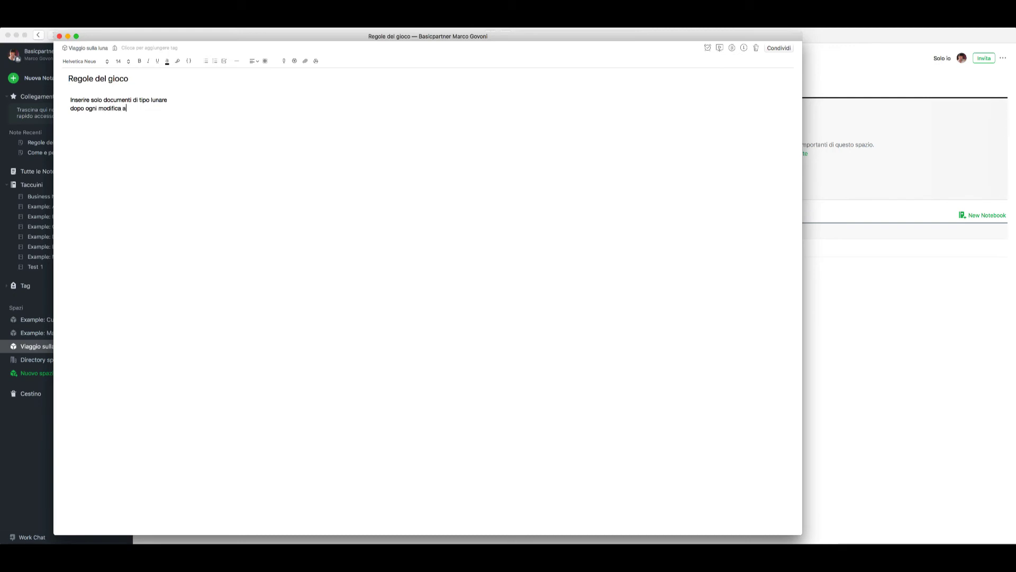
{"action": "type", "text": "vvertire il proprio responsabil"}
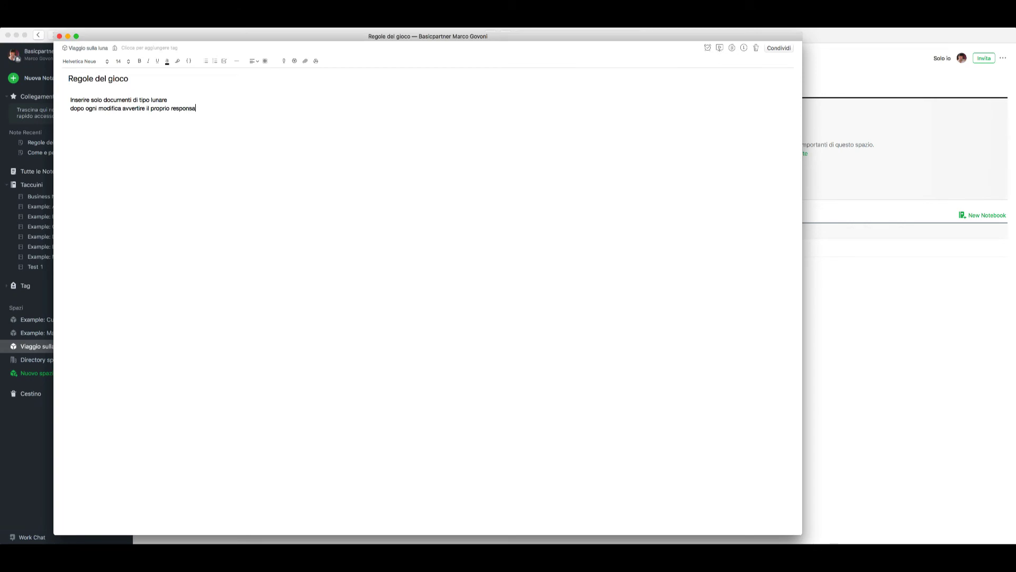
Add the astronaut, moon-with-clouds and rocket images to the note, leaving empty space below the text
{"action": "key", "text": "Return"}
{"action": "key", "text": "Return"}
{"action": "key", "text": "Return"}
{"action": "left_click_drag", "start_coordinate": [268, 242], "coordinate": [293, 164]}
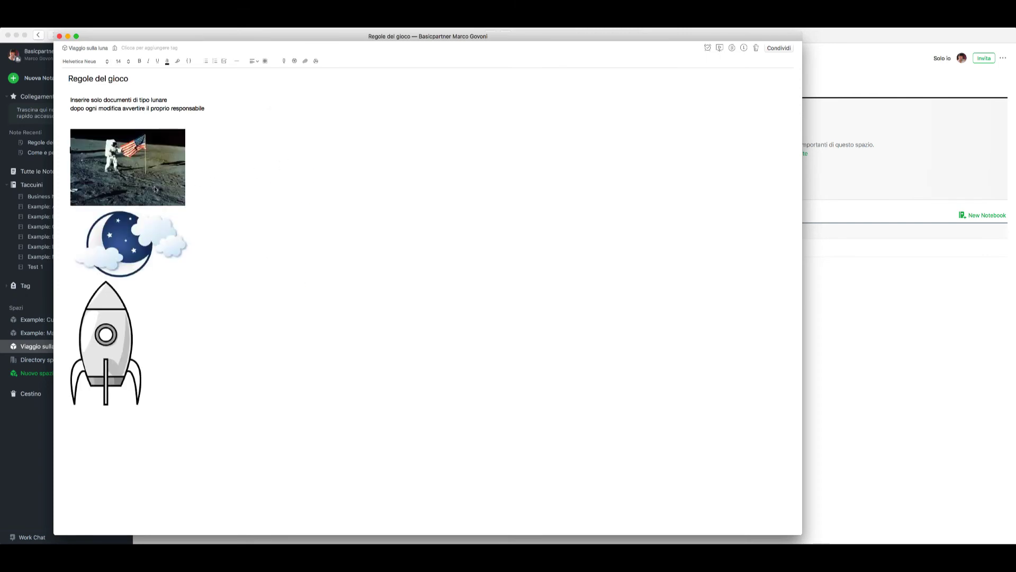
Delete the moon-with-clouds and rocket images from the note, keeping only the astronaut picture
{"action": "left_click", "coordinate": [120, 249]}
{"action": "key", "text": "BackSpace"}
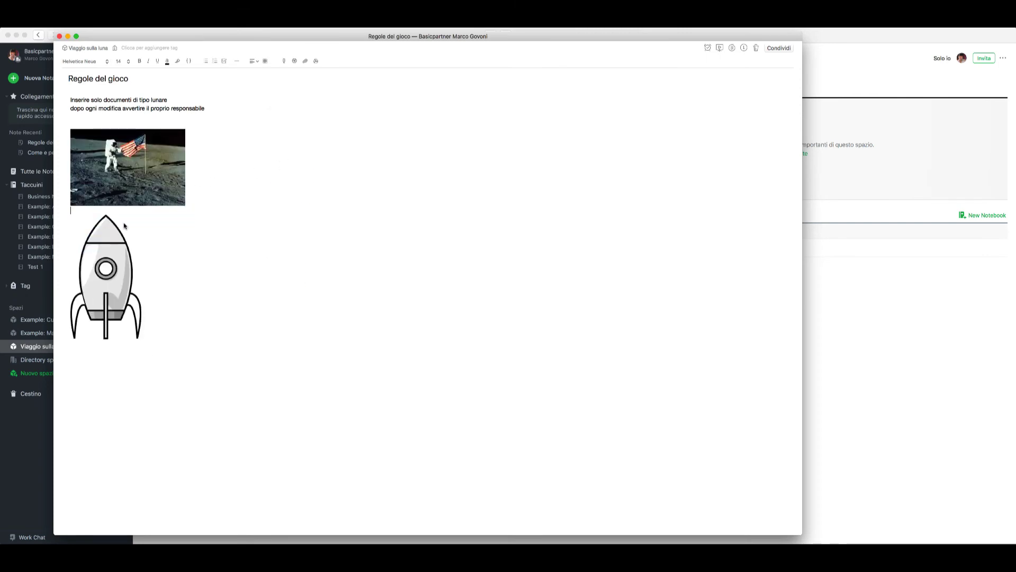
{"action": "key", "text": "Delete"}
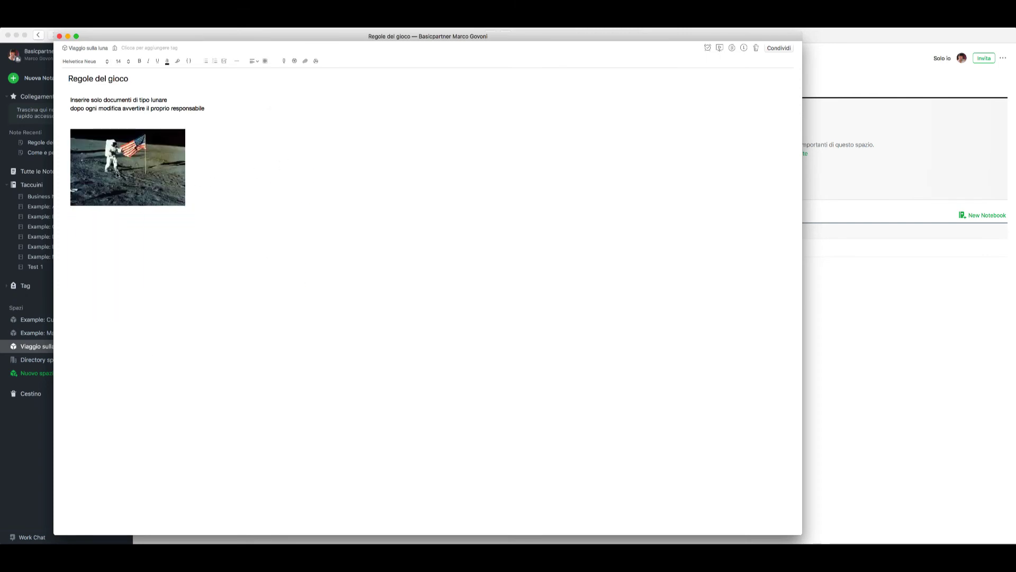
Move the astronaut image above the note's text, separated from it by empty lines, and close the note
{"action": "left_click_drag", "start_coordinate": [116, 175], "coordinate": [71, 99]}
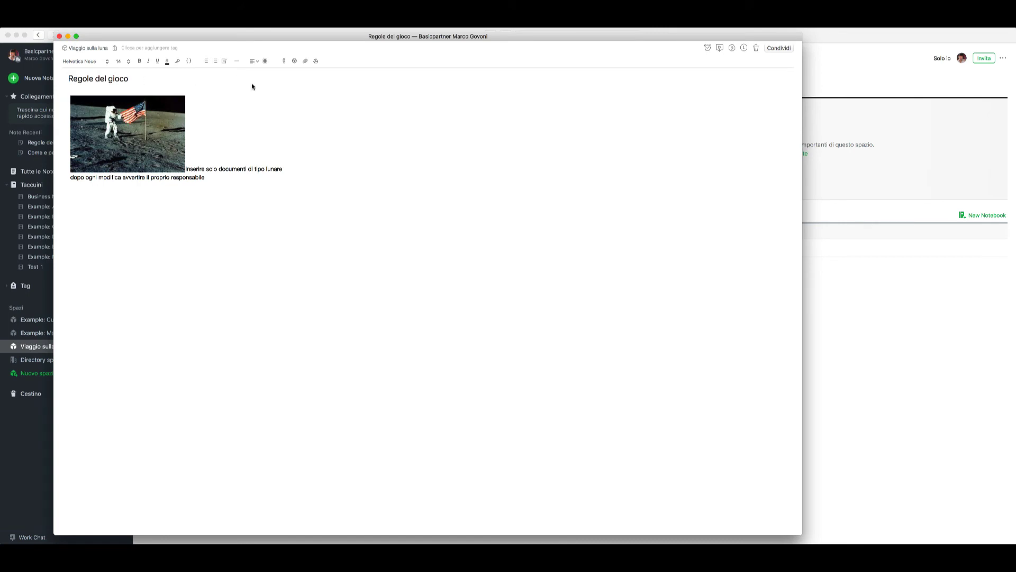
{"action": "left_click", "coordinate": [209, 156]}
{"action": "key", "text": "Left"}
{"action": "key", "text": "Left"}
{"action": "key", "text": "Left"}
{"action": "key", "text": "Left"}
{"action": "key", "text": "Left"}
{"action": "key", "text": "Left"}
{"action": "key", "text": "Left"}
{"action": "key", "text": "Left"}
{"action": "key", "text": "Left"}
{"action": "key", "text": "Left"}
{"action": "key", "text": "Return"}
{"action": "key", "text": "Return"}
{"action": "key", "text": "Return"}
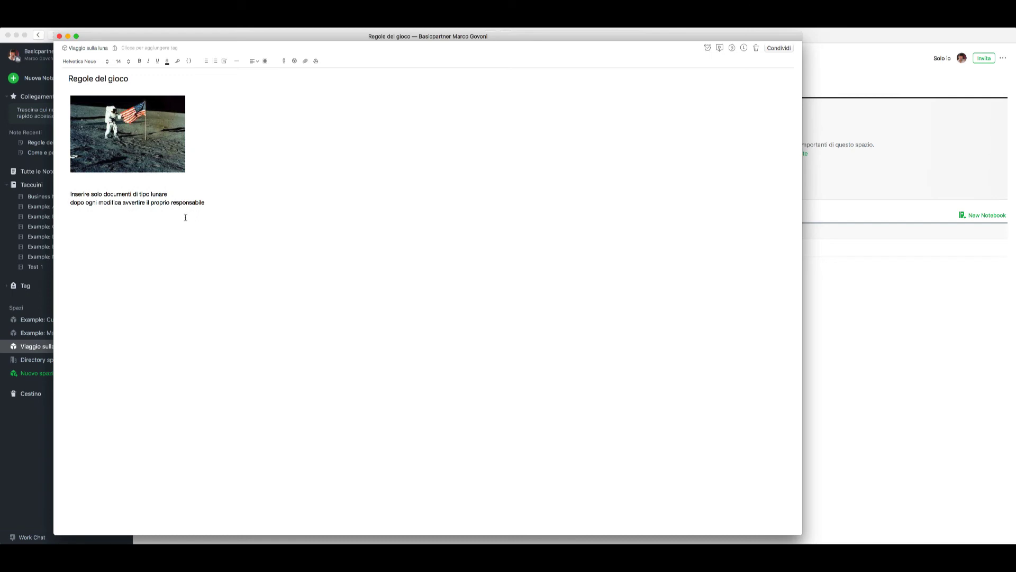
{"action": "left_click", "coordinate": [58, 36]}
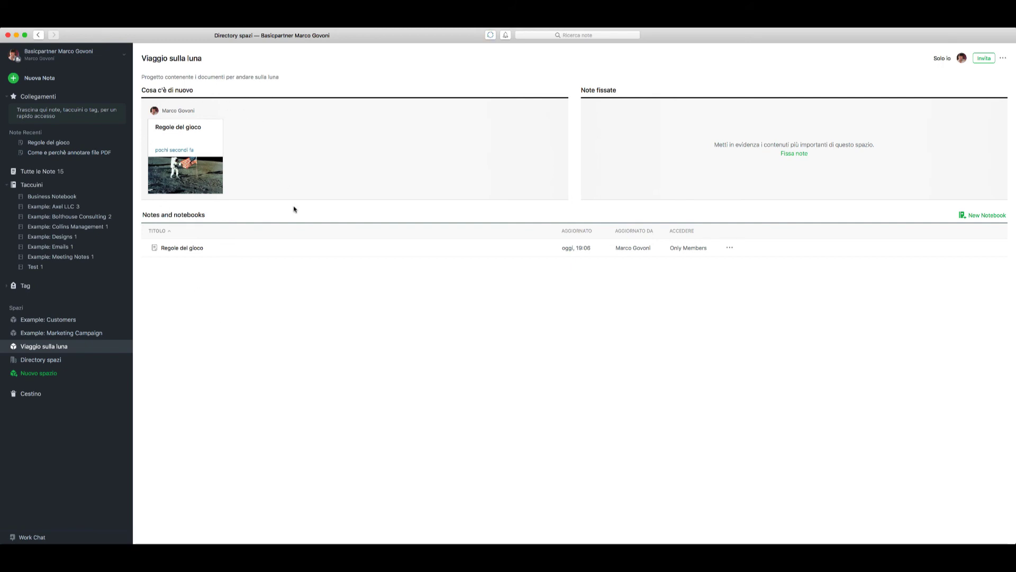
Pin the "Regole del gioco" note among the highlighted notes of the "Viaggio sulla luna" space
{"action": "left_click", "coordinate": [794, 153]}
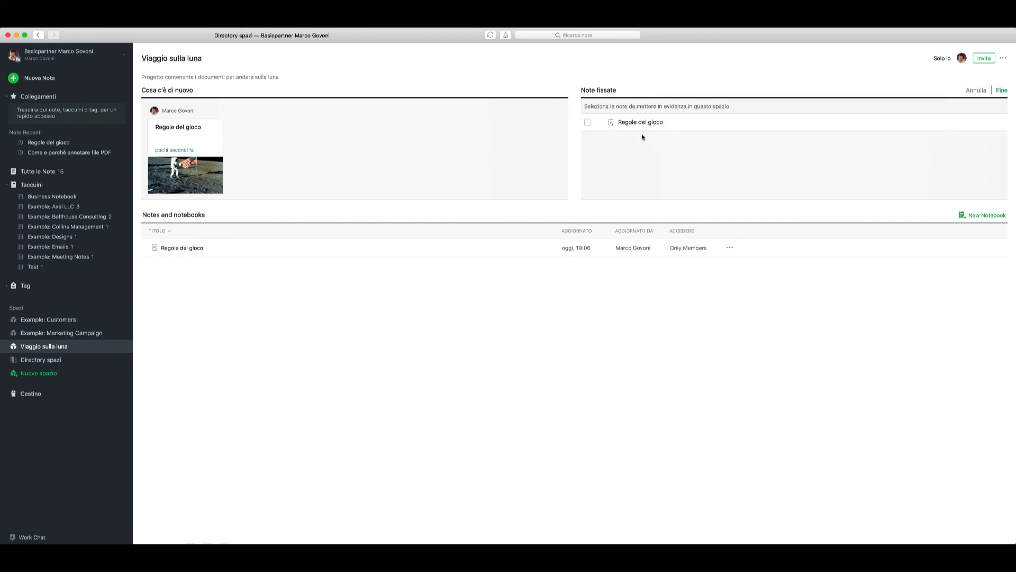
{"action": "left_click", "coordinate": [588, 123]}
{"action": "left_click", "coordinate": [1001, 91]}
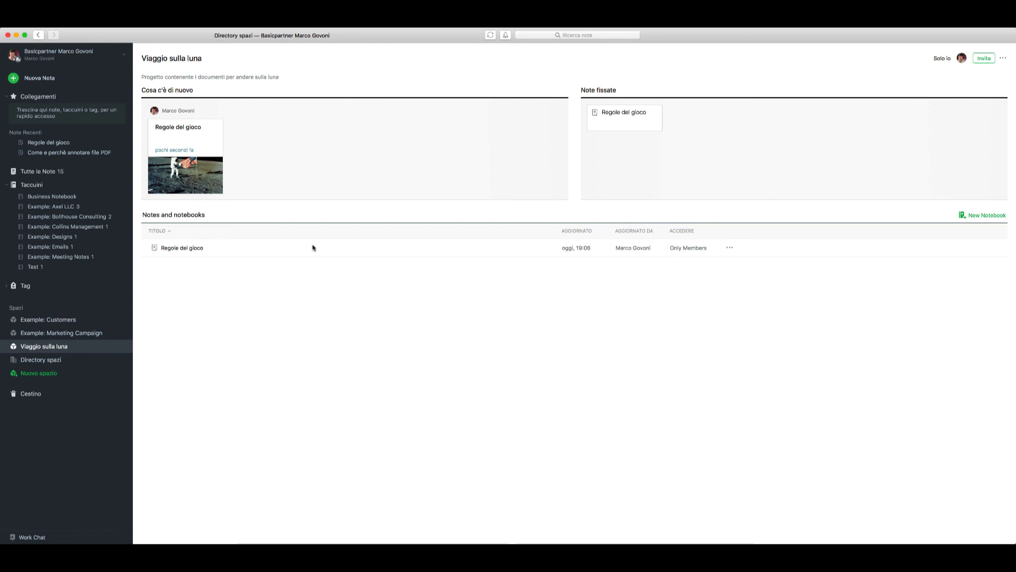
Review the permission levels available when inviting members to the "Viaggio sulla luna" space, and leave without inviting anyone
{"action": "left_click", "coordinate": [984, 60]}
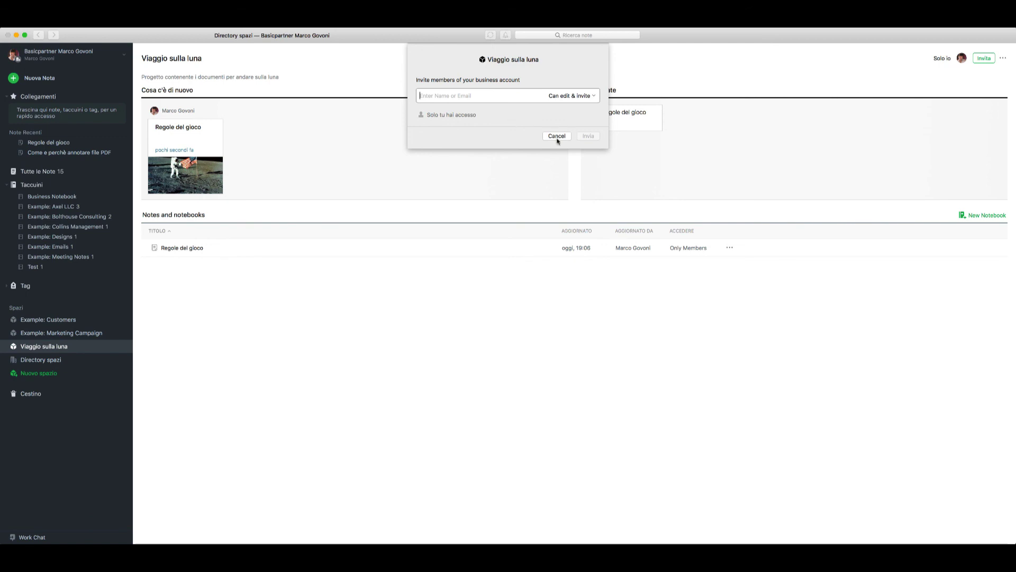
{"action": "left_click", "coordinate": [592, 96]}
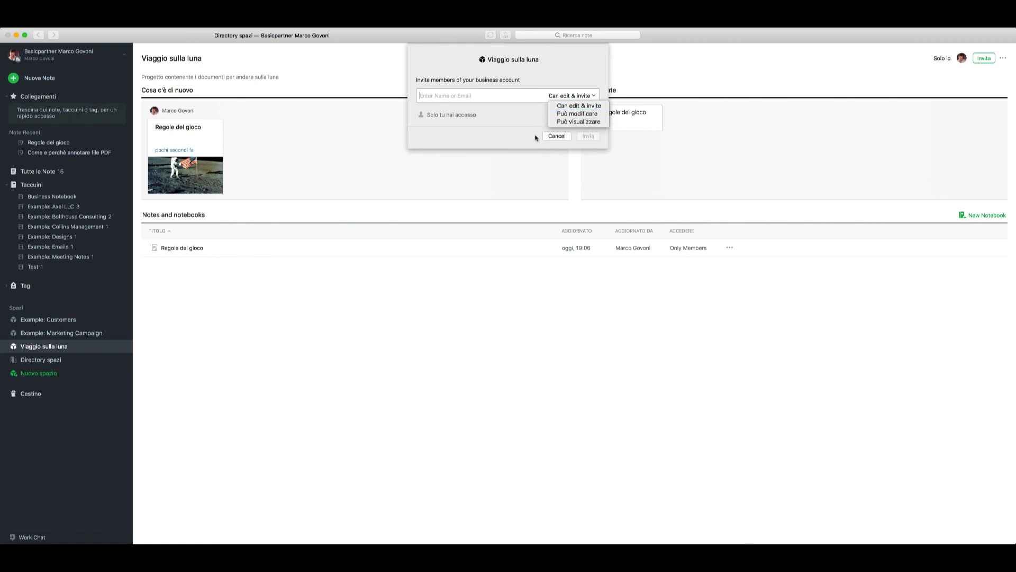
{"action": "left_click", "coordinate": [552, 137]}
{"action": "left_click", "coordinate": [552, 137]}
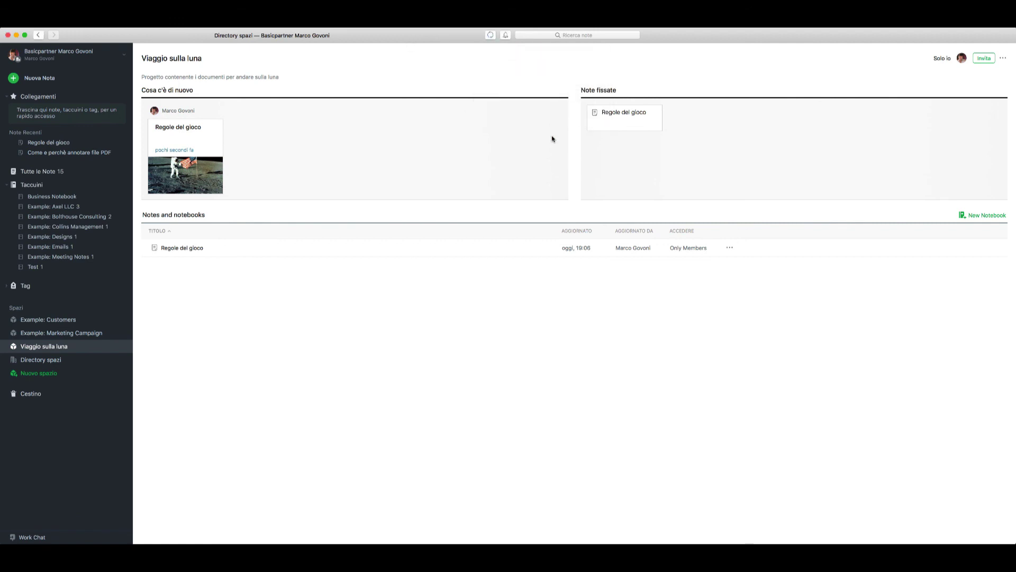